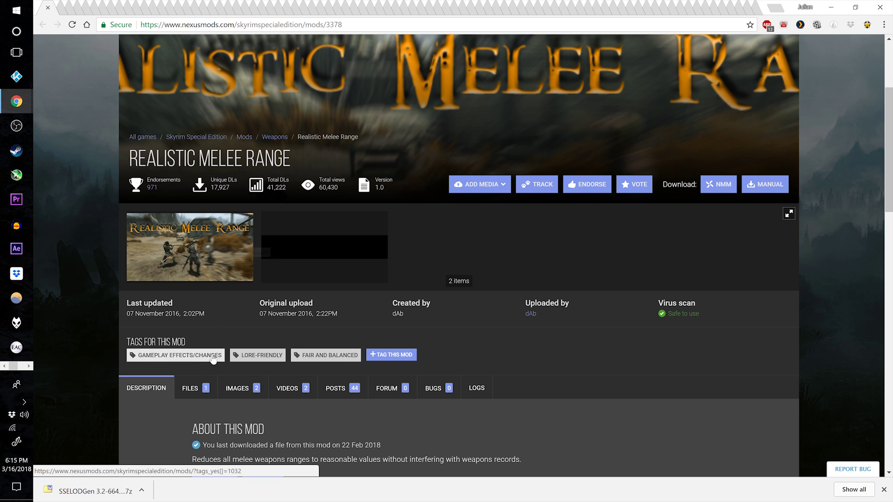
- Send the Realistic Melee Range file to the mod manager from its files list
left_click(212, 382)
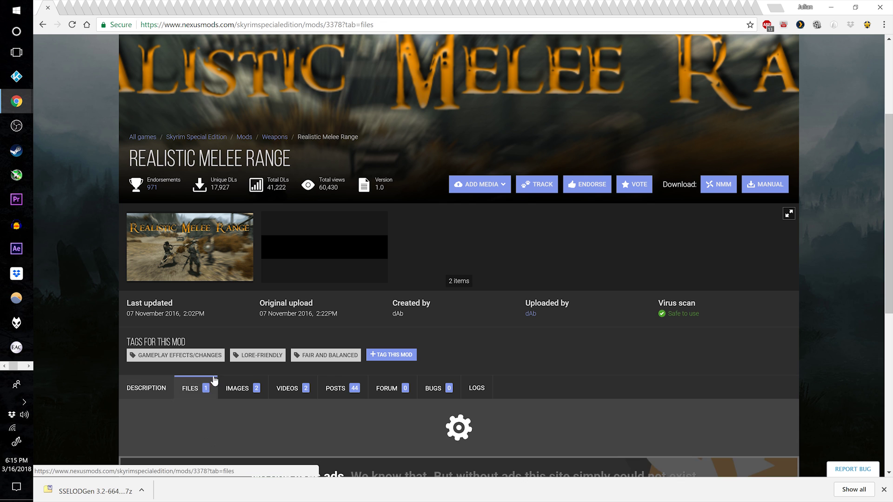
scroll(380, 238, "down", 4)
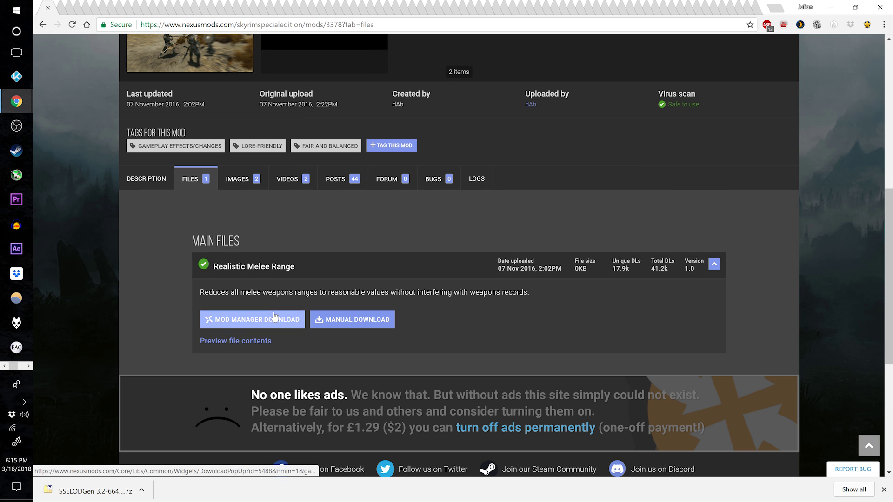
left_click(277, 318)
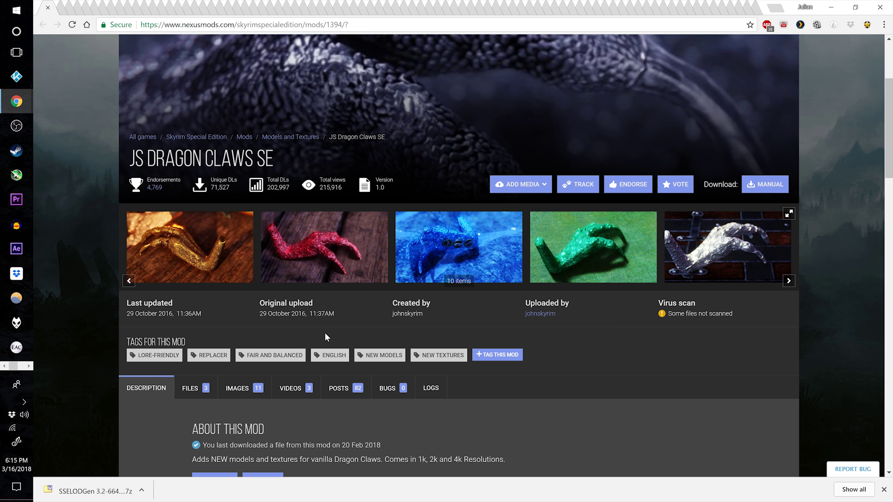
- Queue the JS Dragon Claws SE 4k Textures file for the mod manager and dismiss the notice
left_click(205, 389)
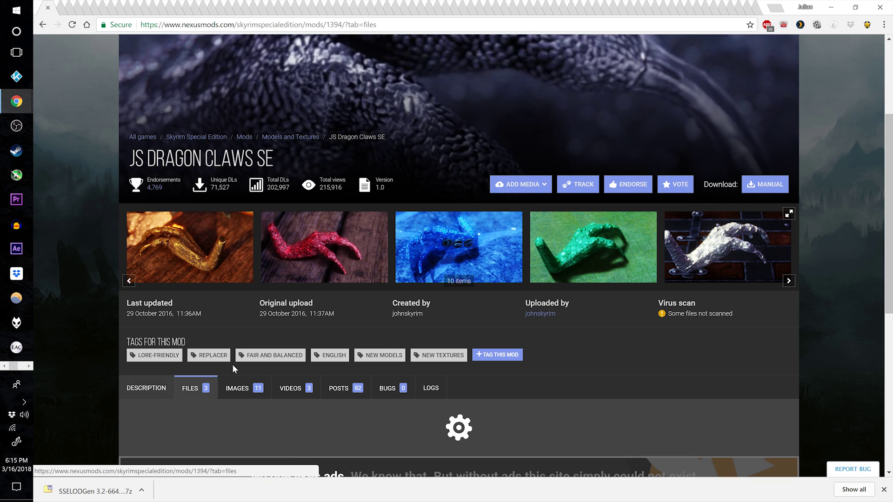
scroll(288, 362, "down", 4)
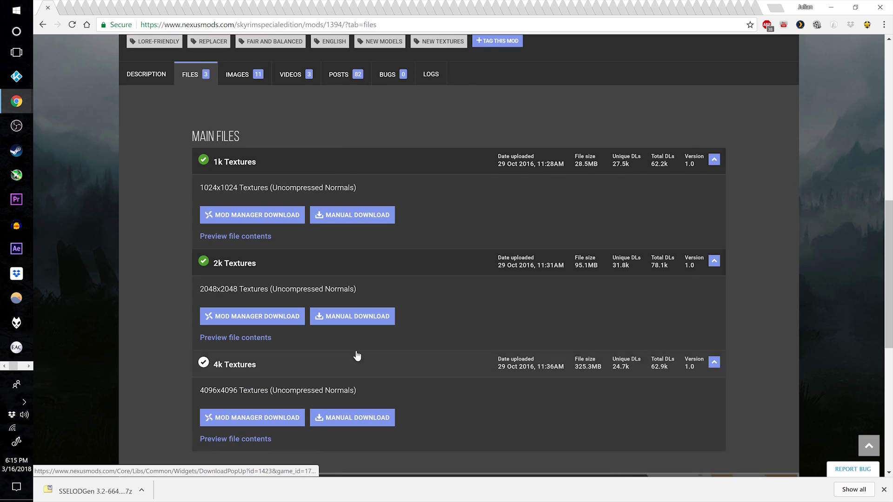
left_click(251, 371)
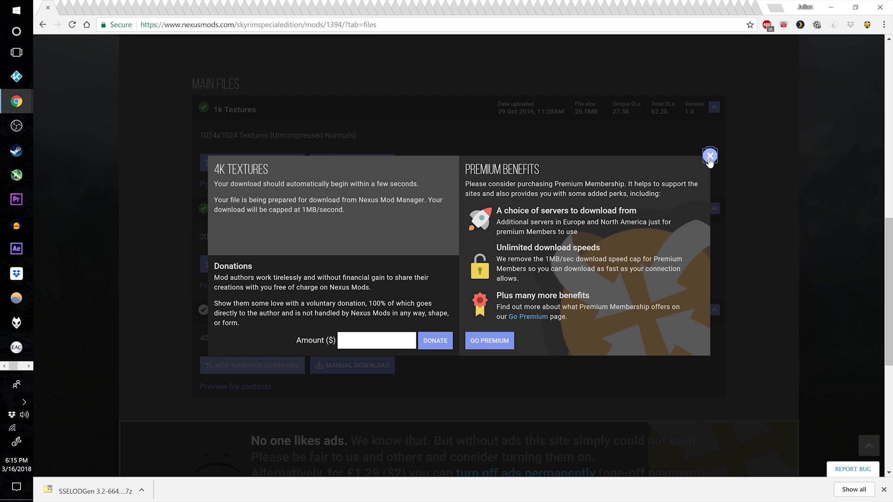
left_click(710, 155)
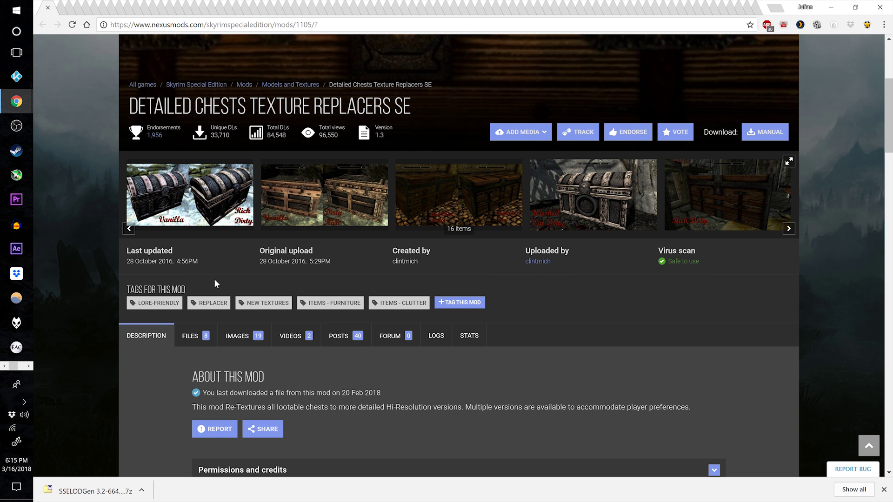
- Find Chests_Rich_2048 in the Detailed Chests files list and send it to the mod manager
left_click(197, 335)
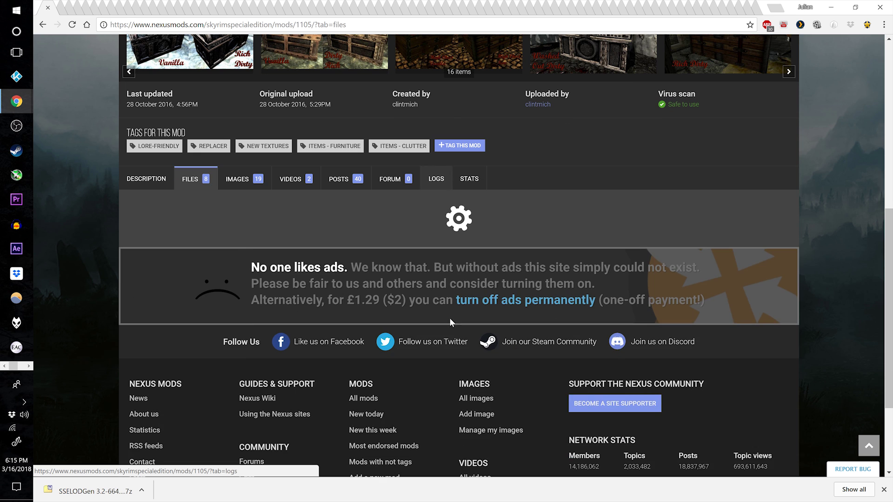
scroll(448, 346, "down", 3)
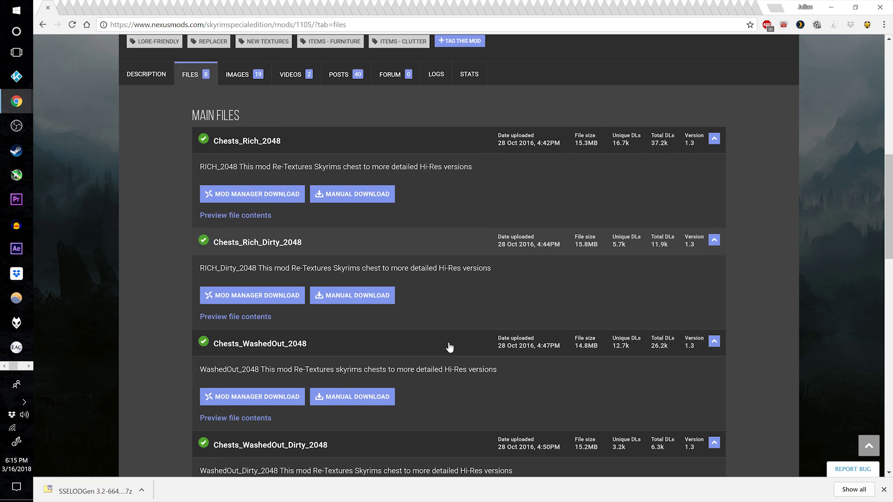
scroll(414, 363, "up", 6)
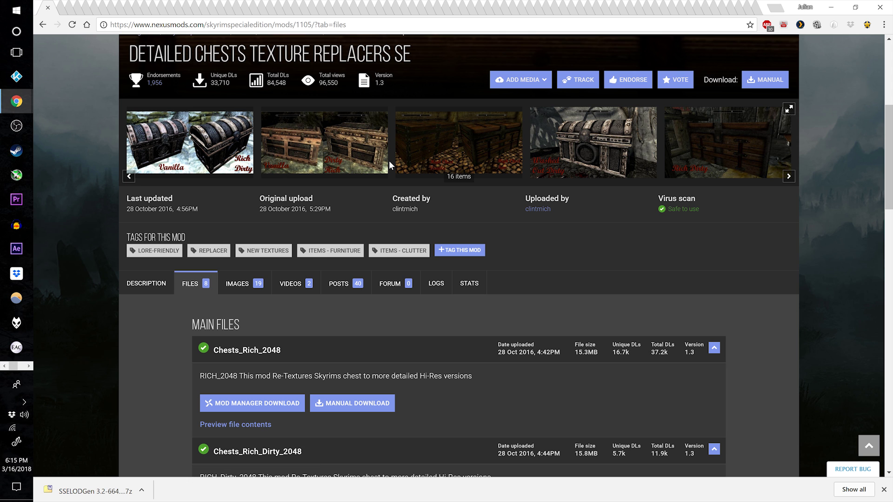
scroll(325, 355, "down", 5)
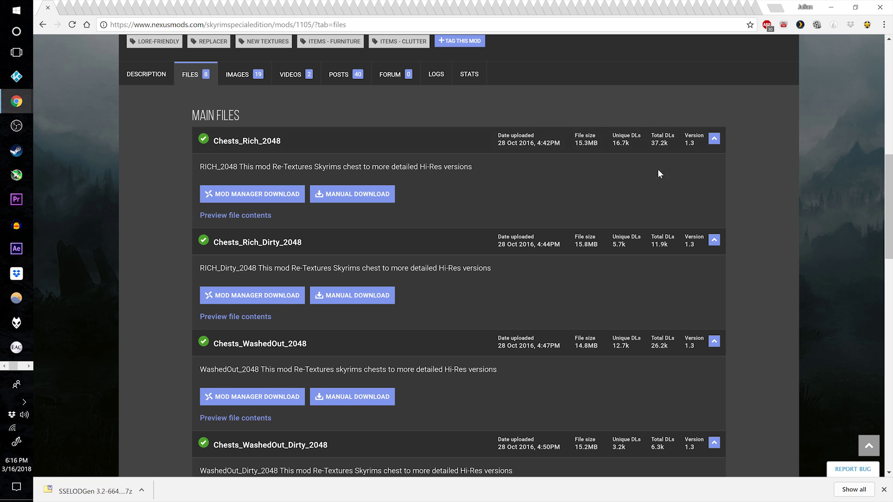
scroll(576, 364, "down", 3)
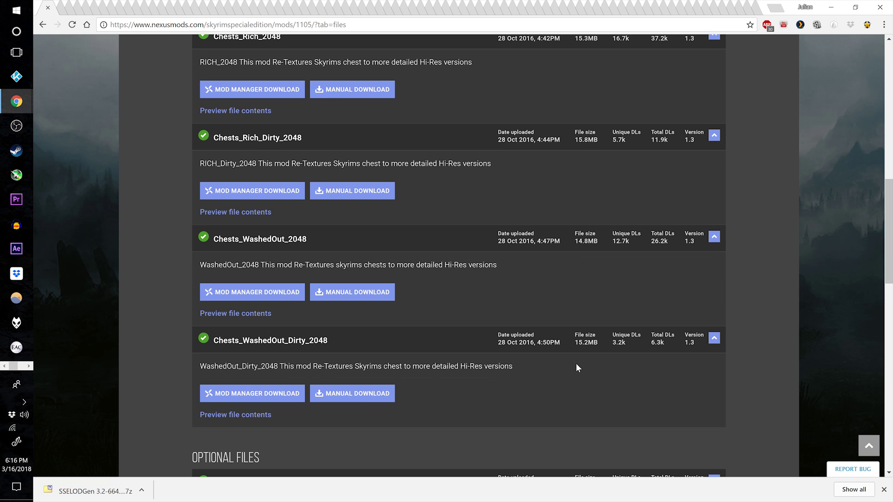
scroll(568, 335, "down", 1)
scroll(566, 343, "down", 1)
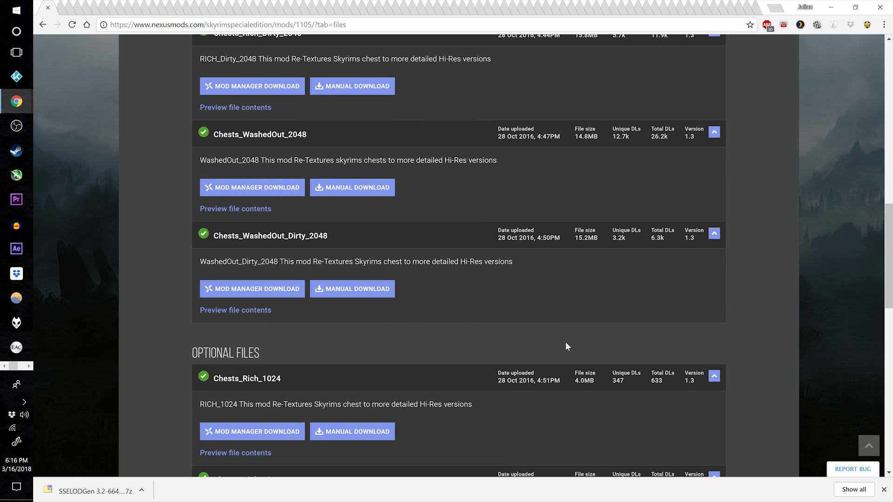
scroll(560, 372, "down", 1)
scroll(559, 367, "up", 2)
scroll(559, 367, "down", 5)
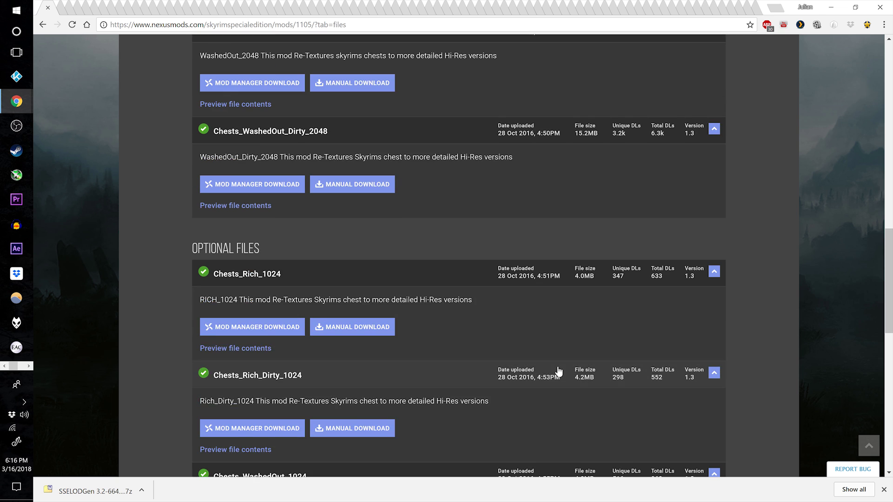
scroll(557, 368, "down", 4)
scroll(558, 369, "up", 15)
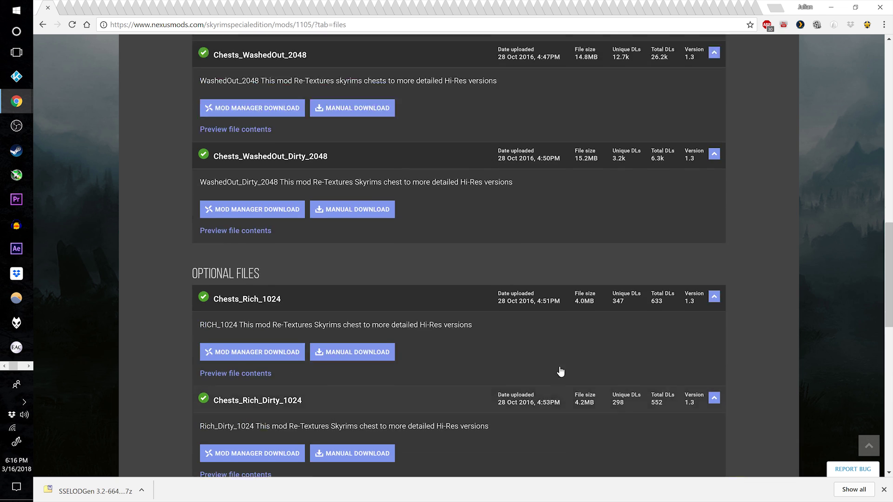
scroll(559, 367, "up", 4)
scroll(550, 361, "down", 5)
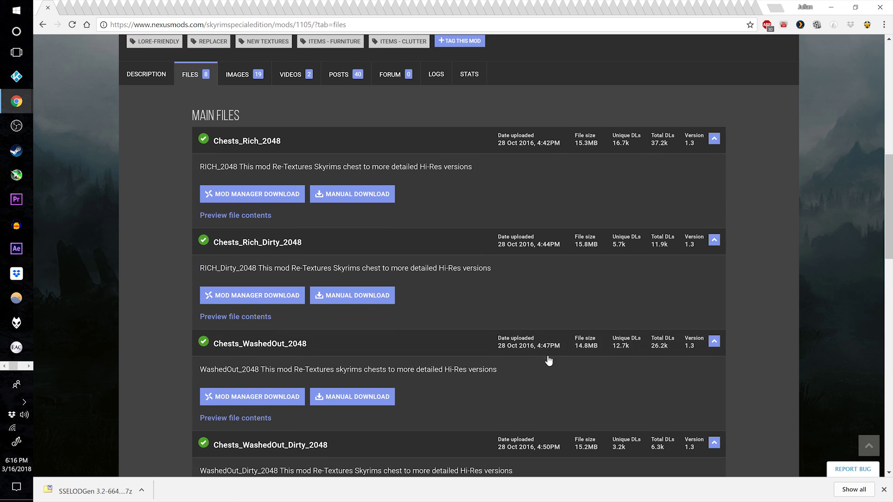
left_click(257, 197)
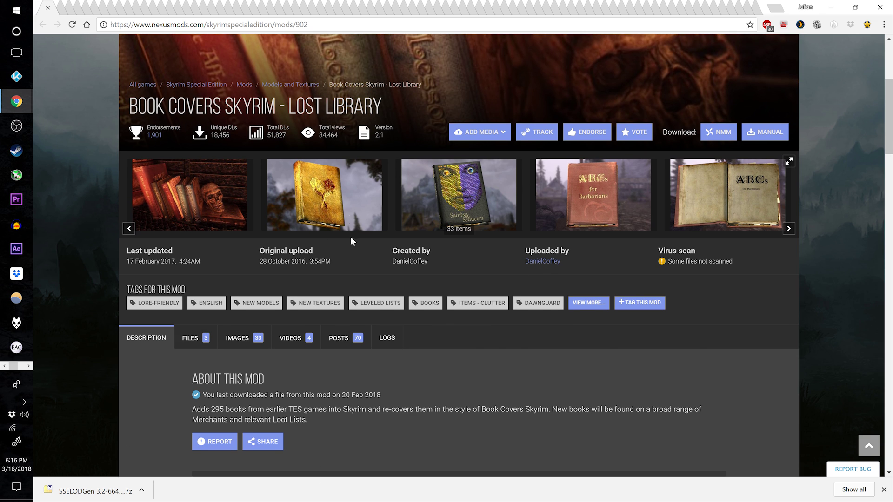
- Send the Desaturated Lost Library file to the mod manager, then close the Book Covers tab
left_click(191, 338)
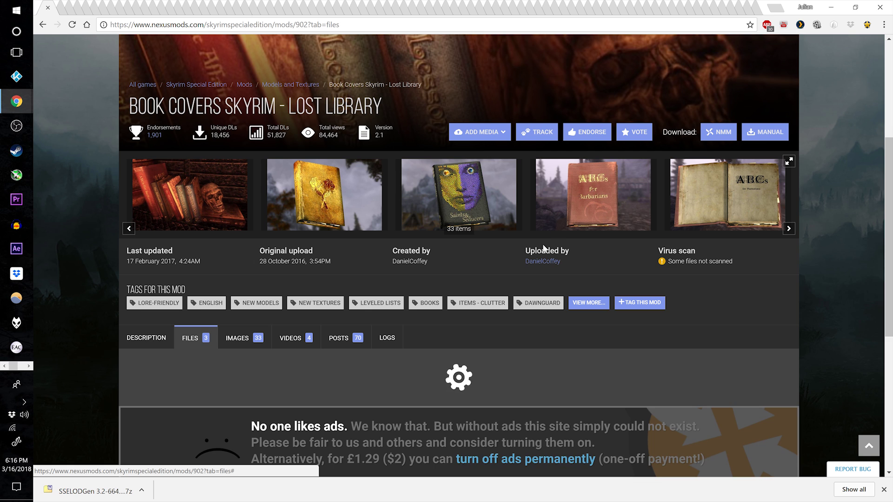
left_click(146, 338)
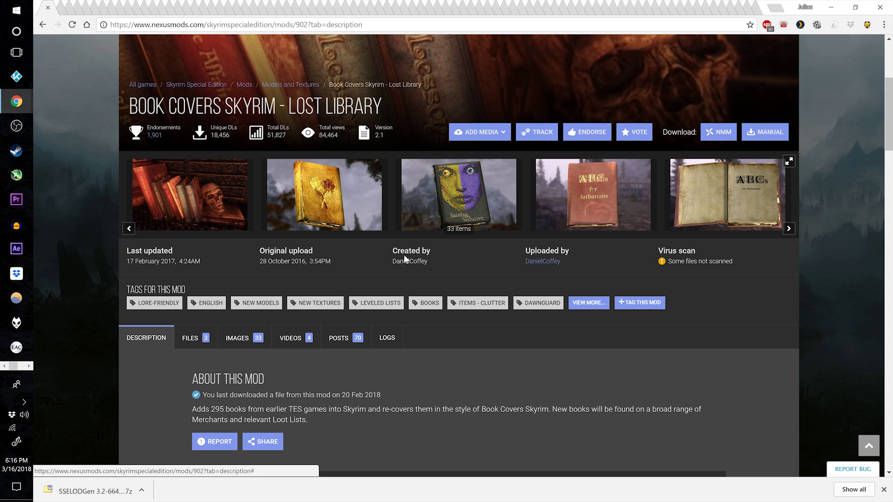
left_click(212, 334)
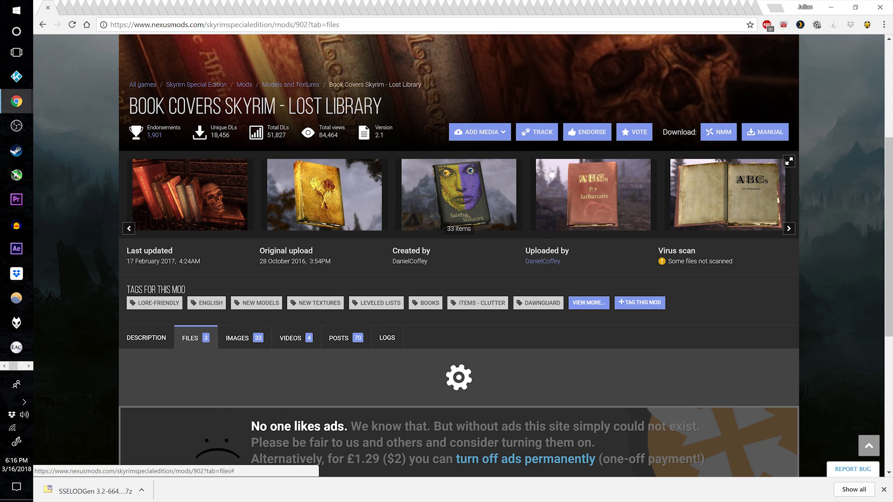
scroll(410, 354, "down", 5)
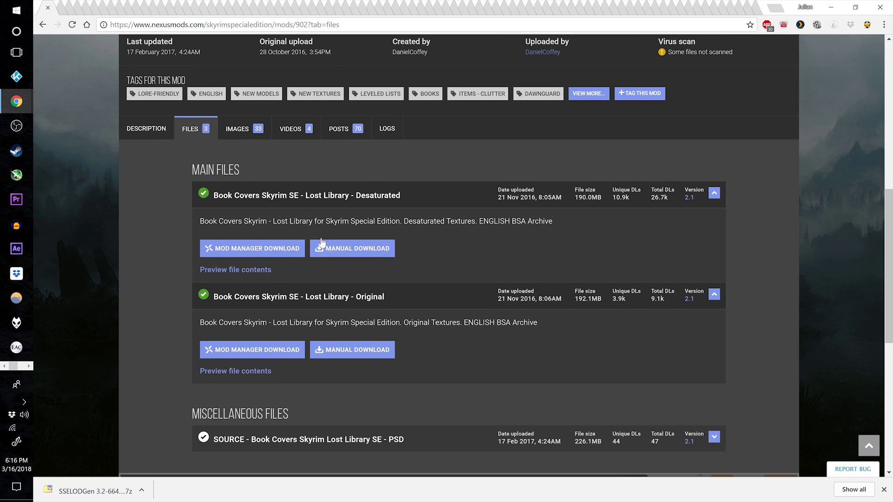
left_click(286, 249)
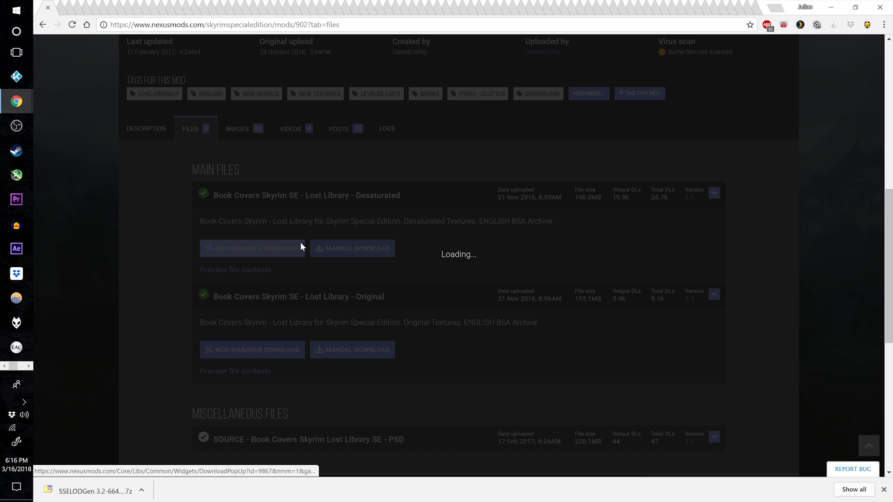
left_click(709, 156)
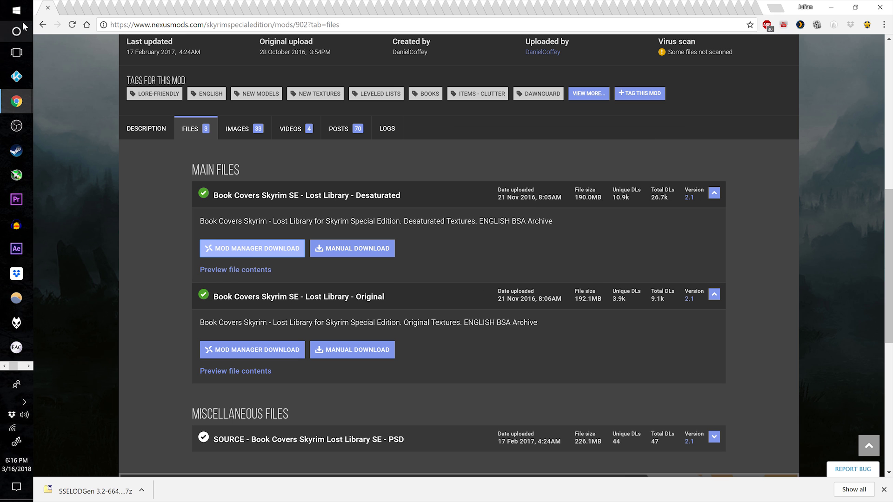
key("ctrl+w")
- Review the main files listed for Winter Is Coming SSE - Cloaks
scroll(285, 286, "down", 5)
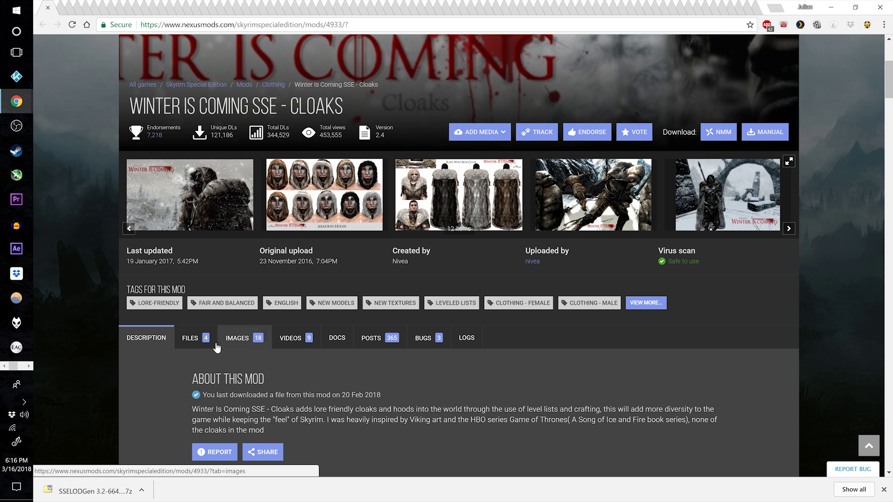
left_click(193, 339)
scroll(395, 297, "down", 5)
scroll(492, 250, "down", 1)
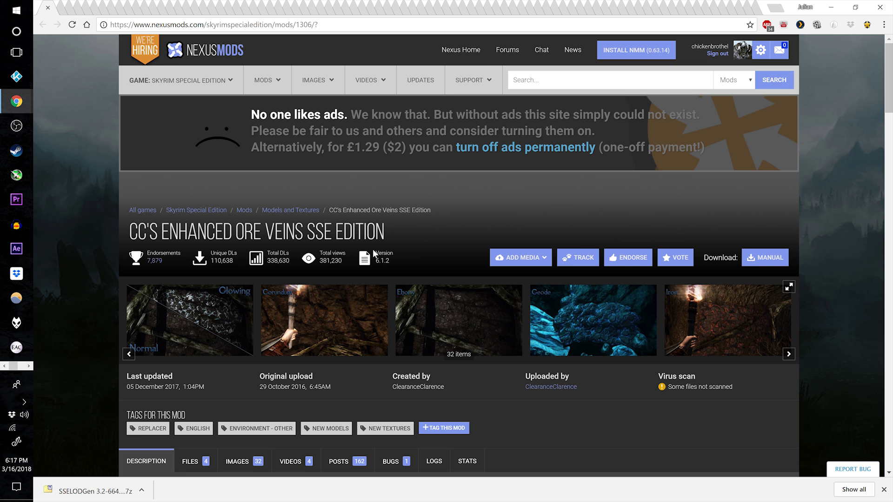
scroll(349, 333, "down", 2)
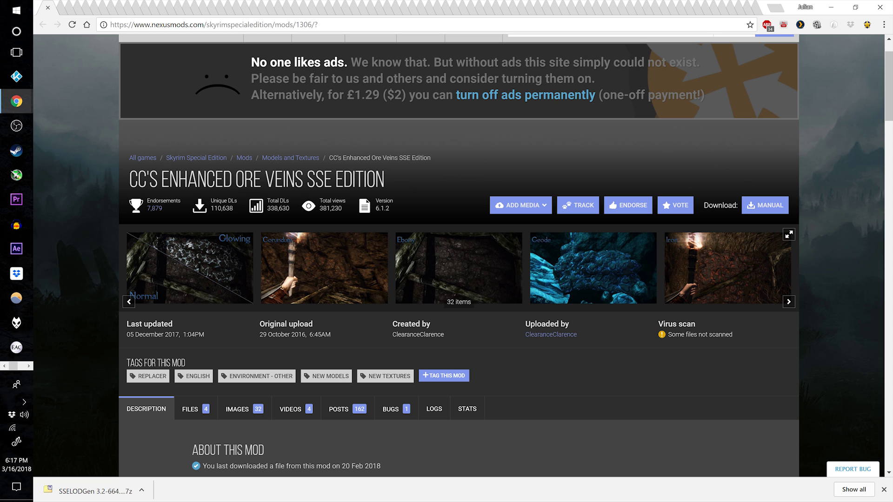
- Queue Enhanced Ore Veins SSE - 4K - 6.1.2 for the mod manager and dismiss the notice
scroll(442, 179, "down", 1)
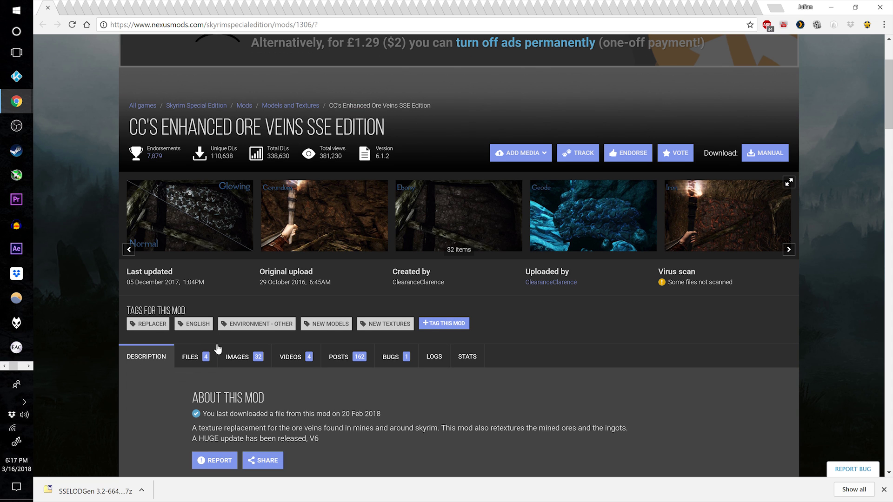
left_click(206, 355)
scroll(504, 275, "down", 4)
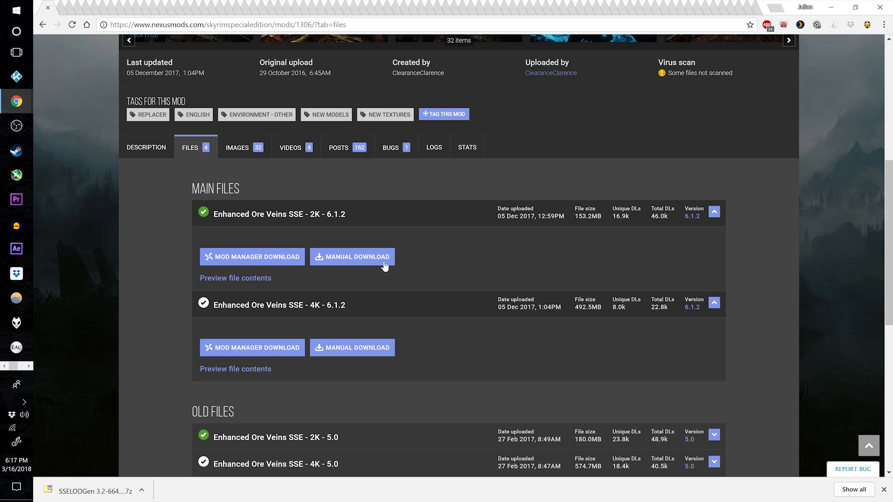
scroll(478, 344, "down", 1)
scroll(303, 367, "down", 1)
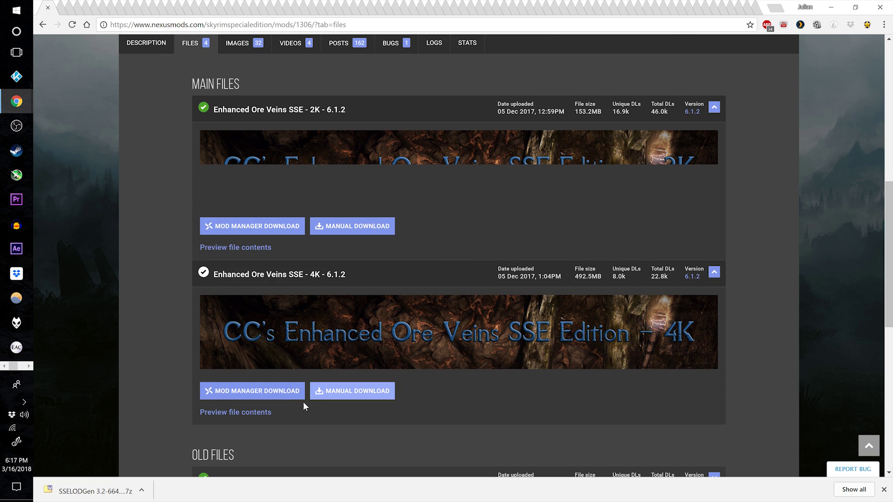
left_click(281, 391)
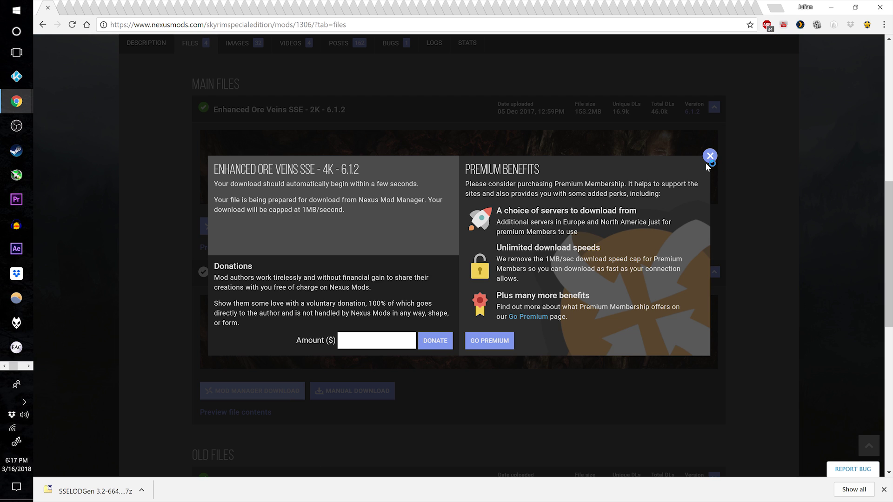
left_click(710, 158)
- Queue Septim Gold Coins HD for the mod manager and dismiss the notice
scroll(186, 242, "down", 1)
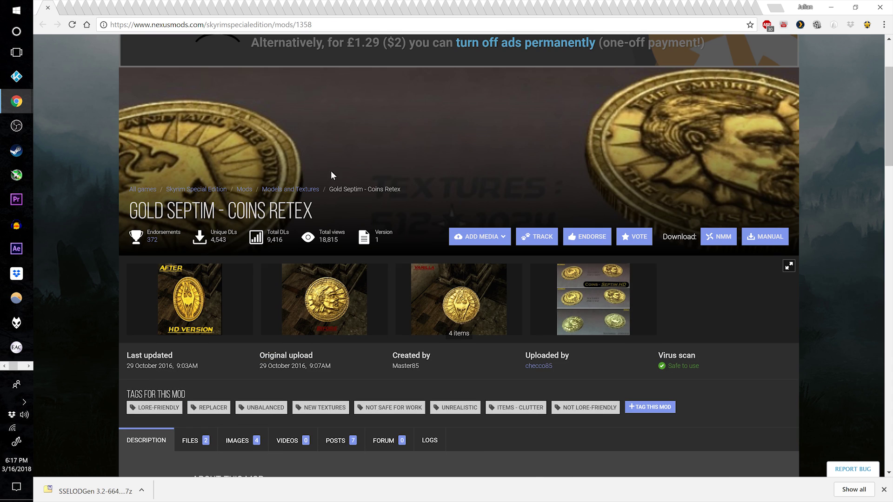
scroll(331, 176, "down", 2)
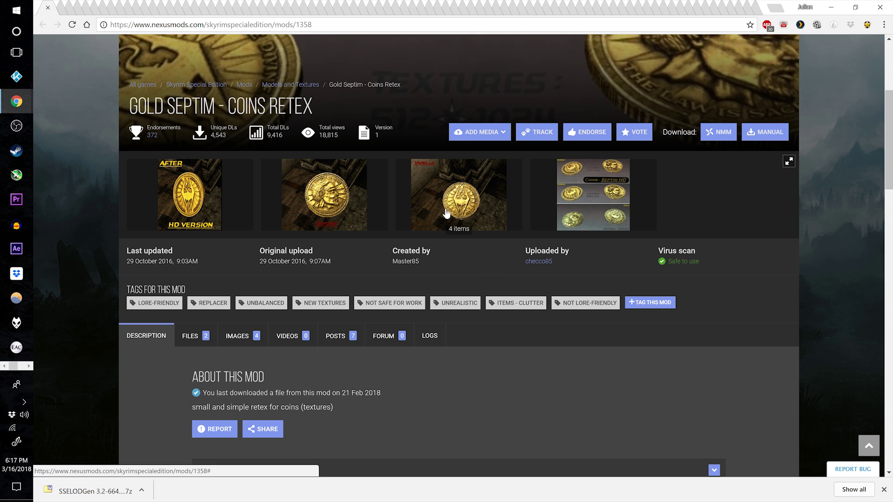
left_click(189, 336)
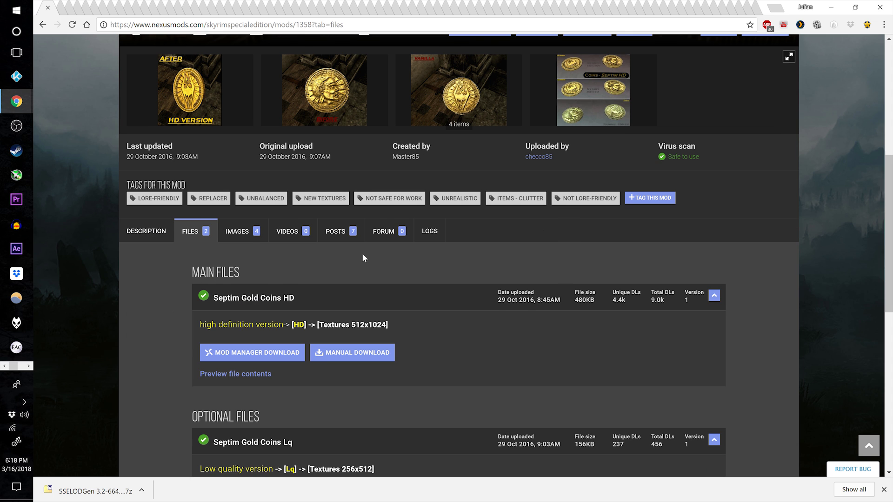
scroll(361, 253, "up", 1)
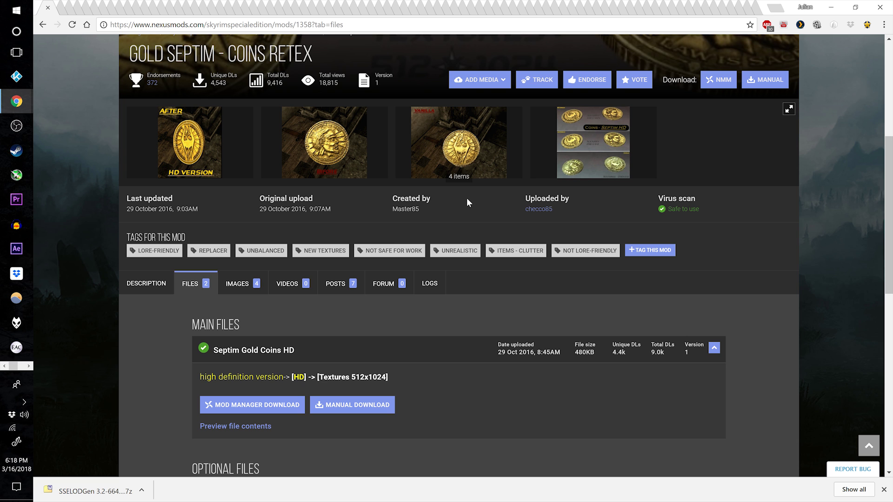
scroll(262, 327, "down", 1)
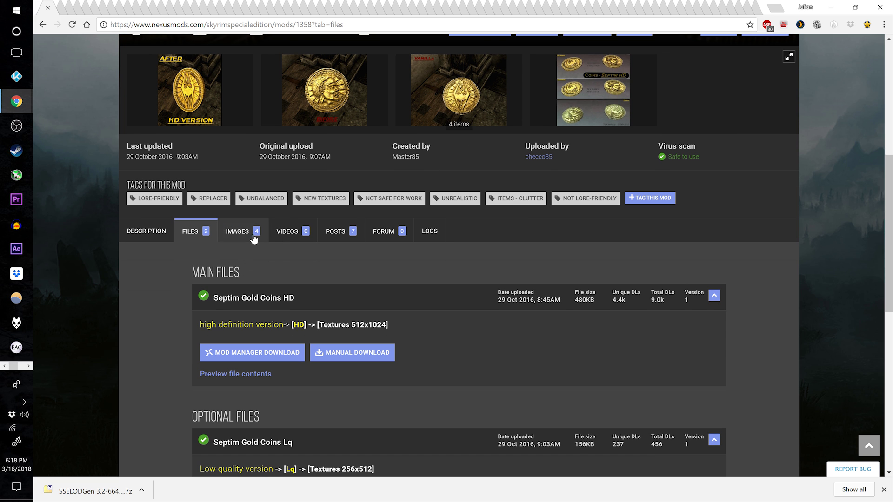
scroll(279, 326, "down", 1)
scroll(348, 184, "up", 2)
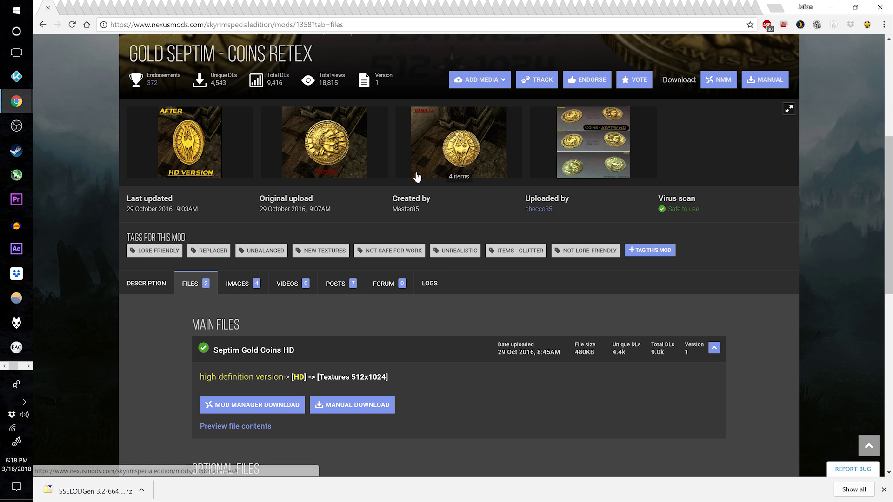
scroll(298, 212, "down", 2)
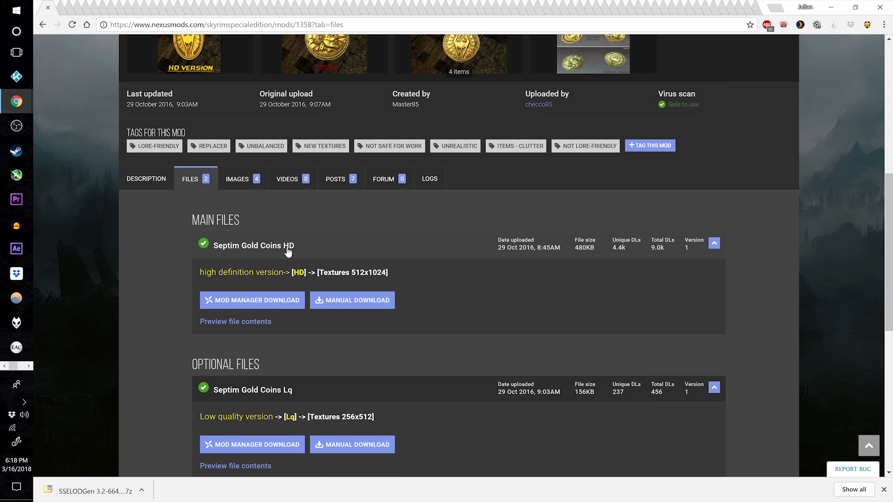
left_click(272, 304)
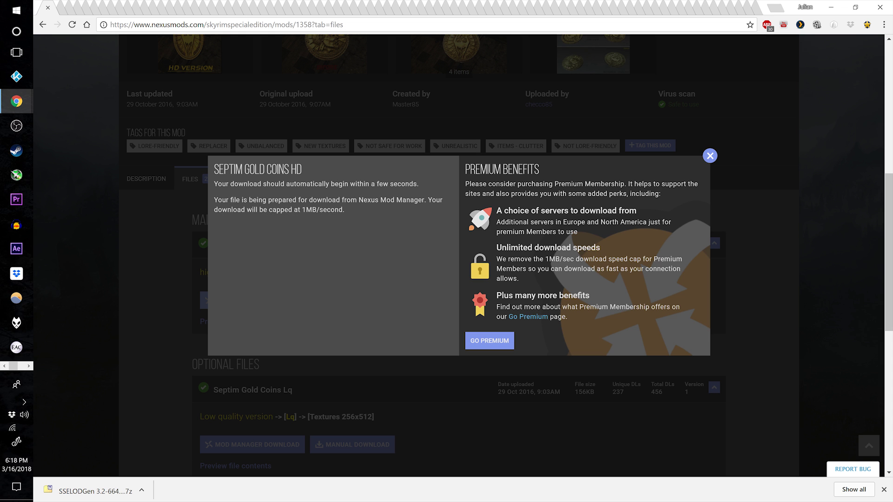
key("Escape")
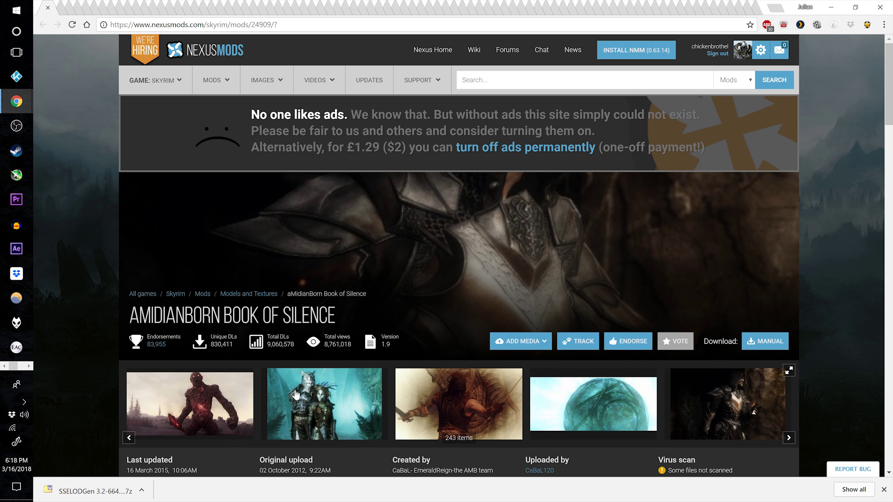
- Manually download the Book of Silence ARMORS, DRAGONBORN DLC and UNIQUE ITEMS files
scroll(296, 394, "down", 4)
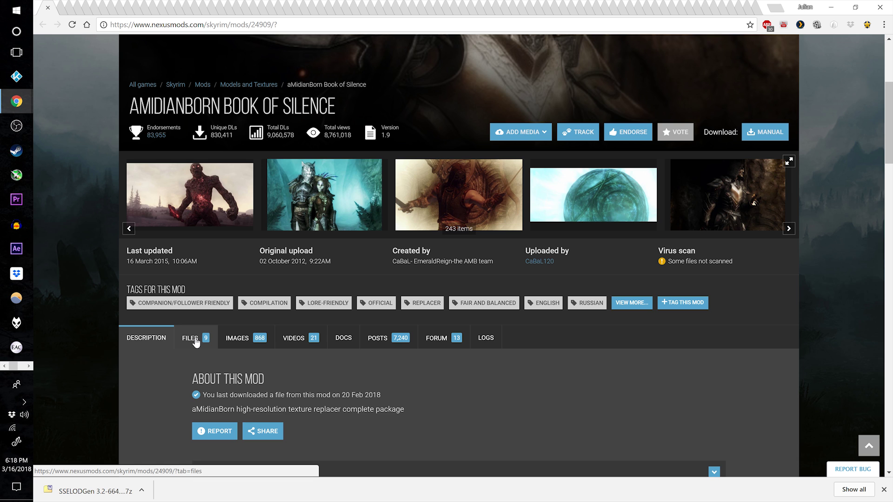
left_click(195, 342)
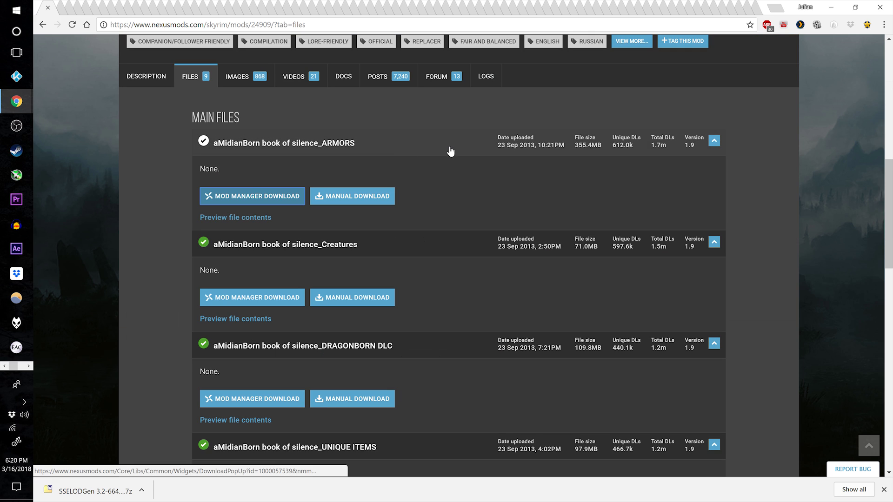
left_click(353, 196)
scroll(469, 251, "down", 3)
left_click(364, 244)
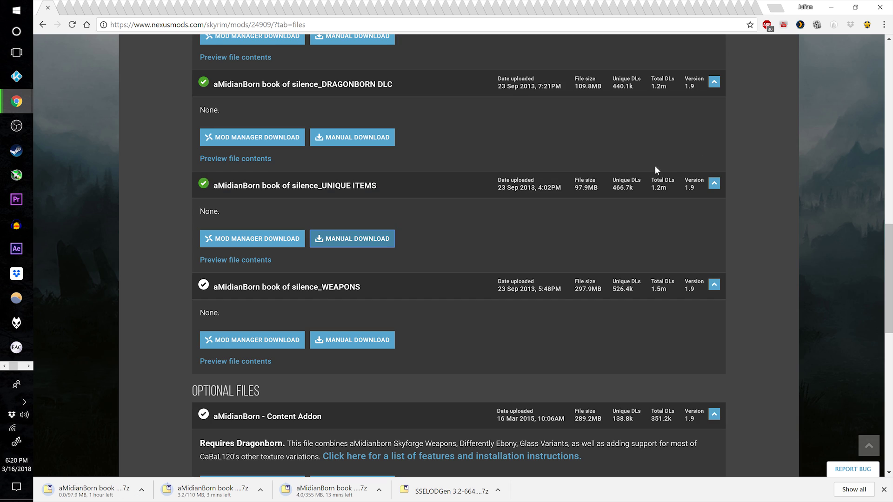
left_click(379, 239)
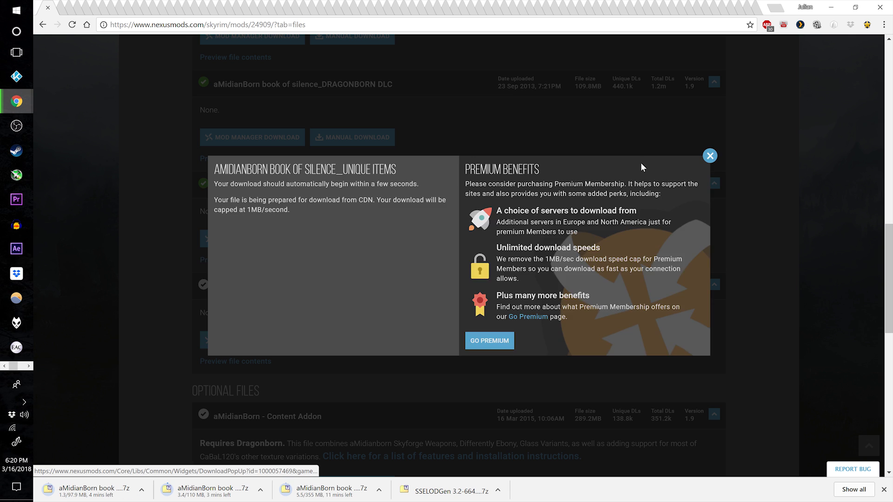
left_click(710, 153)
- Manually download the WEAPONS, Content Addon, Skyforge Hotfix and Staff of Magnus Hotfix files
left_click(348, 340)
scroll(389, 339, "down", 3)
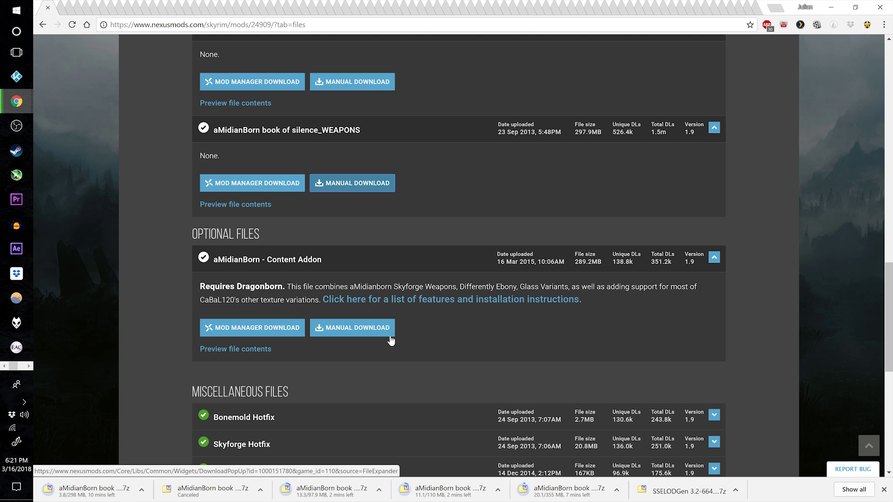
left_click(372, 332)
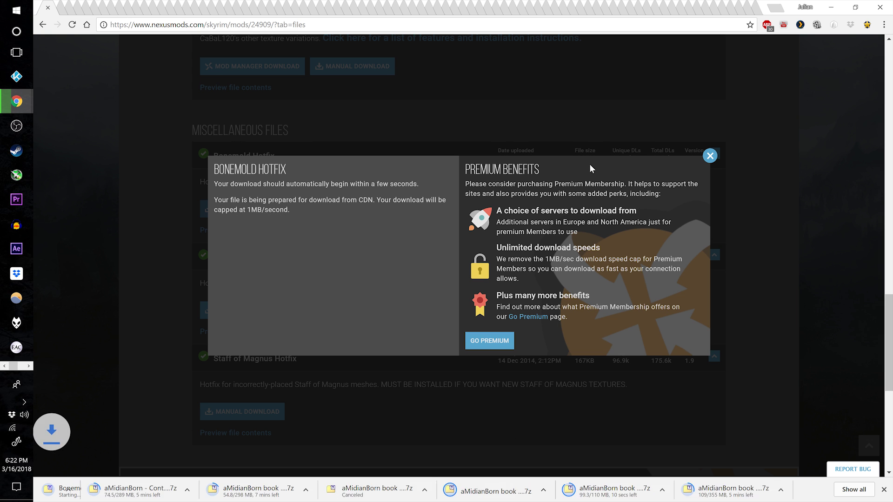
left_click(709, 156)
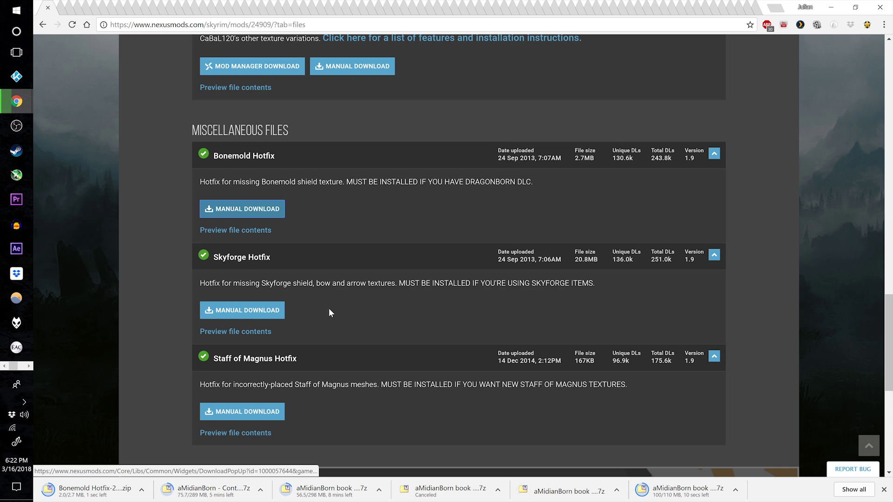
left_click(272, 308)
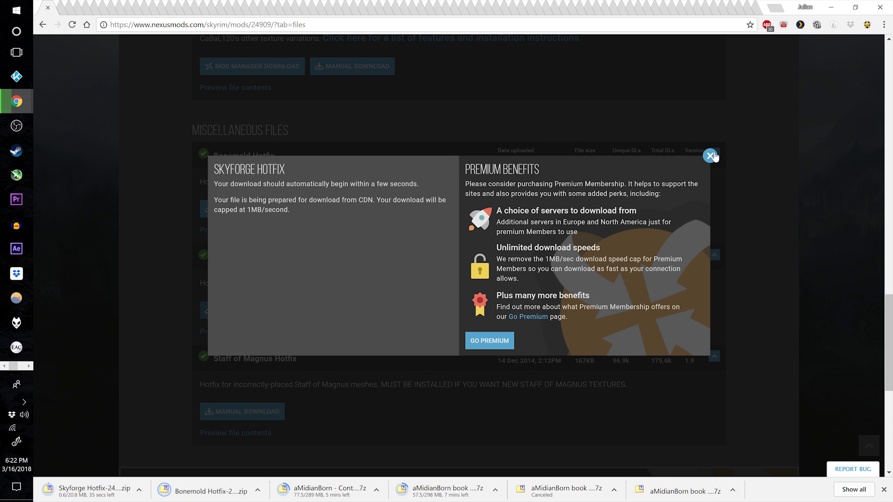
left_click(711, 154)
left_click(253, 412)
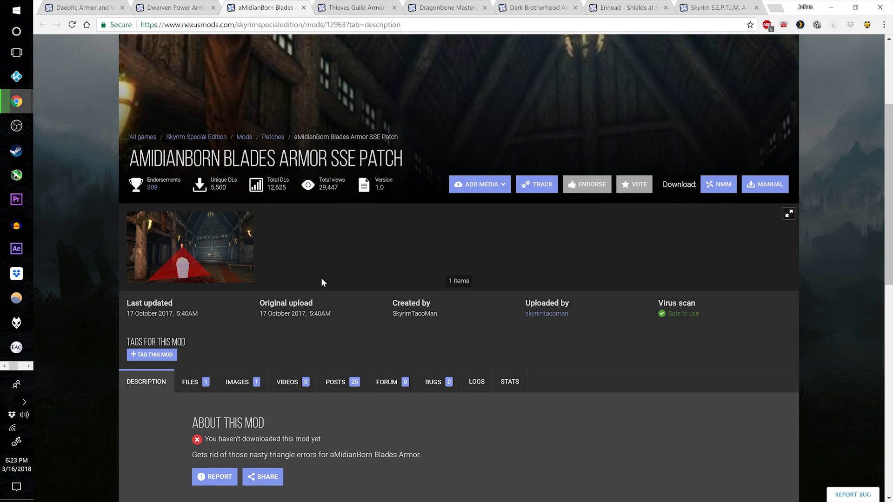
scroll(324, 282, "down", 2)
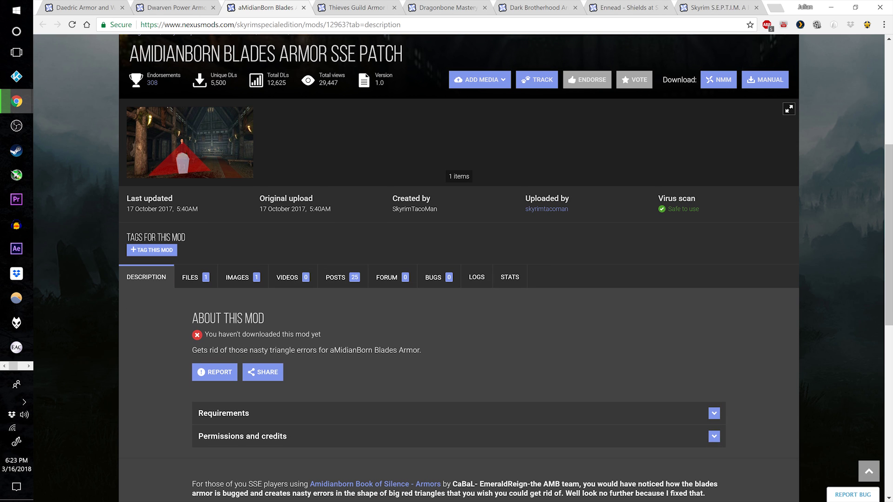
- Send the aMidianBorn Blades Armor SSE Patch to the mod manager and close its tab
left_click(208, 274)
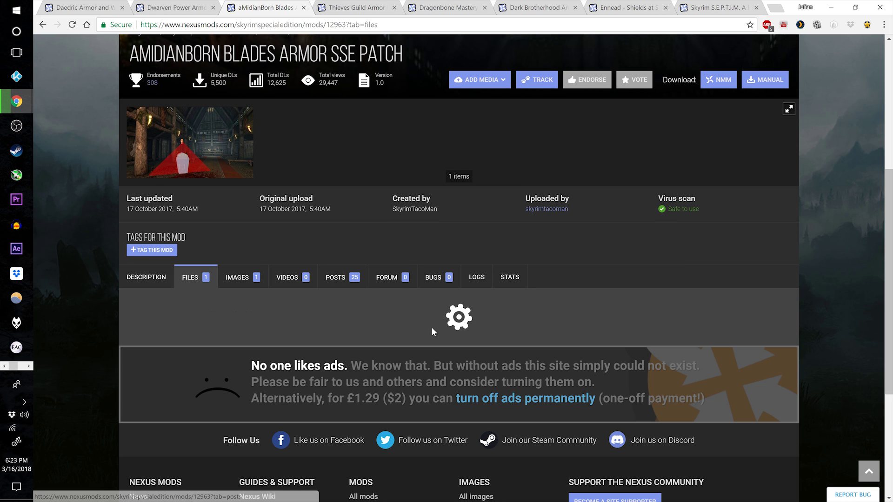
scroll(431, 328, "down", 2)
left_click(293, 311)
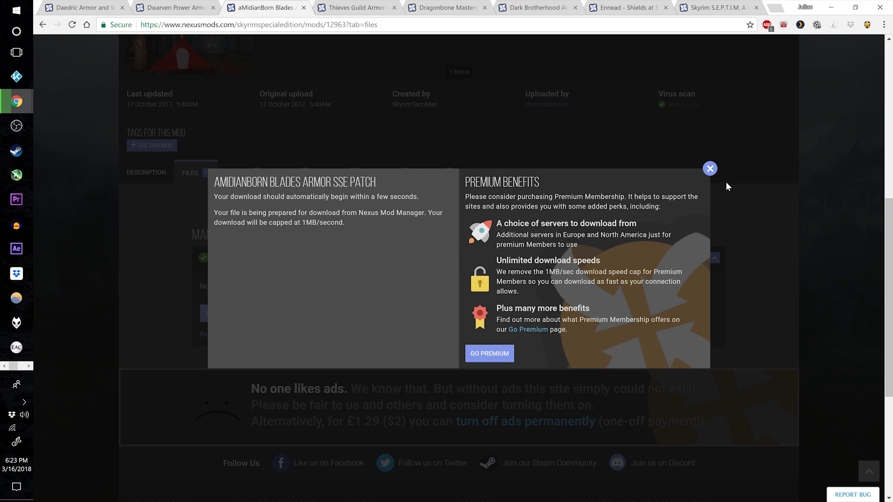
left_click(709, 169)
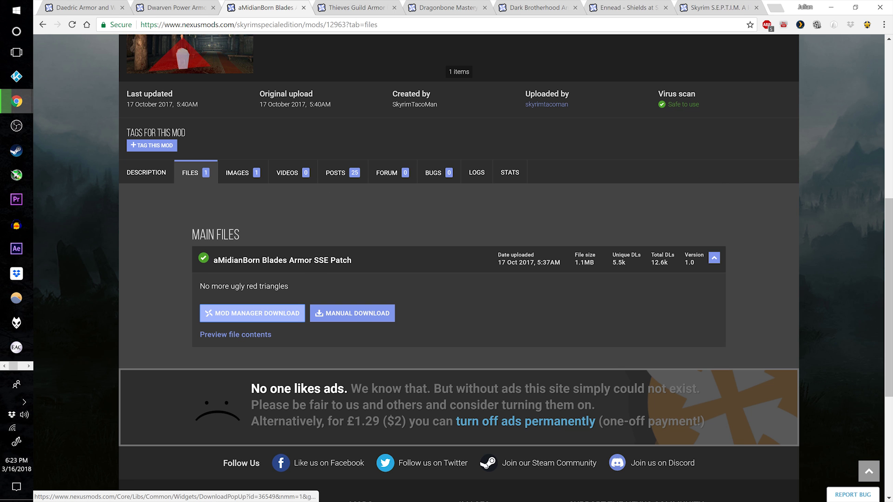
key("ctrl+w")
- Send Immersive Armors 8.1 SSE to the mod manager and close its tab
scroll(426, 263, "down", 6)
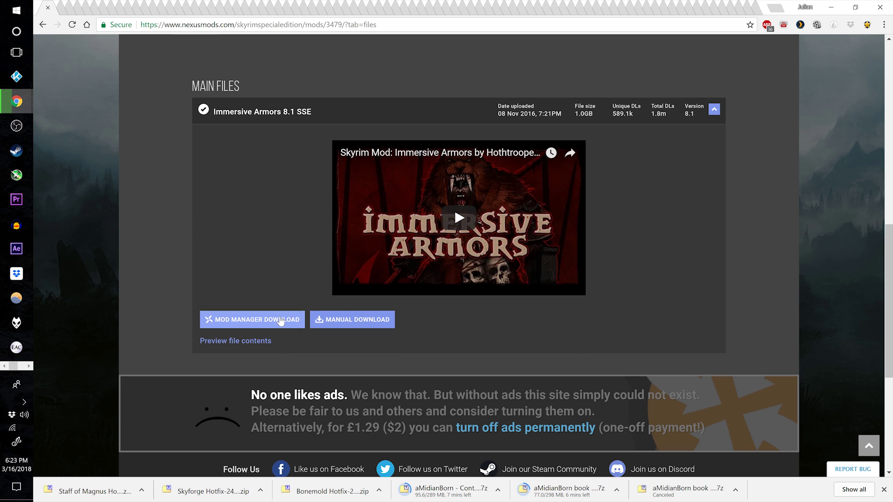
left_click(281, 320)
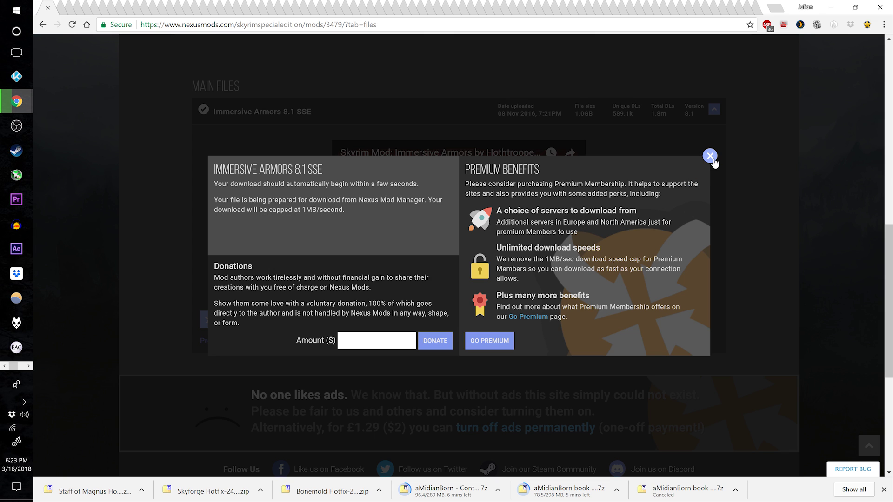
left_click(712, 160)
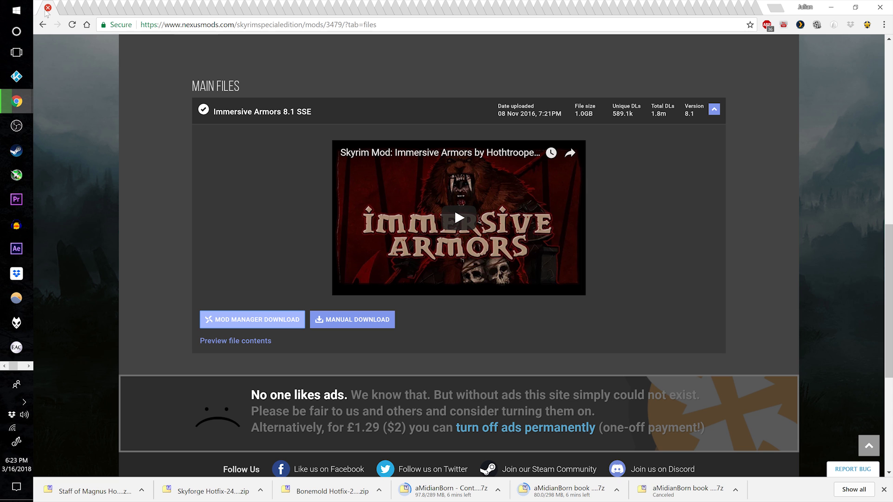
left_click(48, 8)
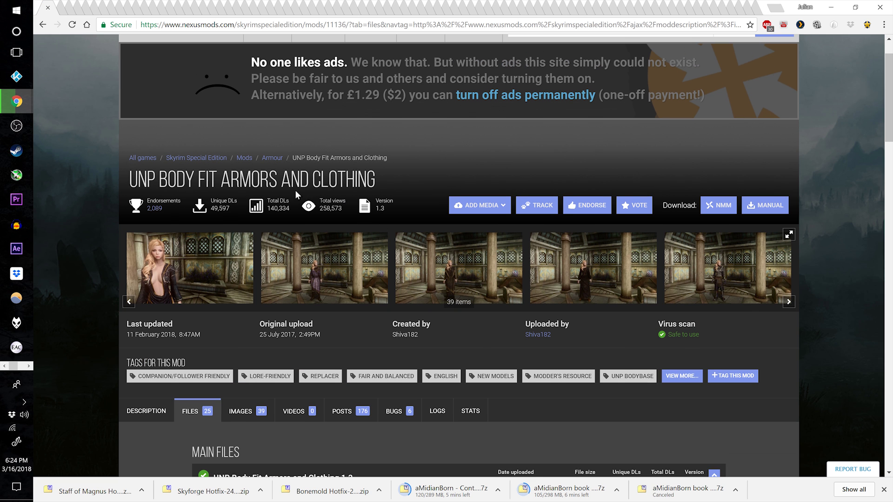
- Scroll through the Light Refracting Glass files list down to the aMidianBorn BoS Glass SSE patch
scroll(361, 331, "down", 8)
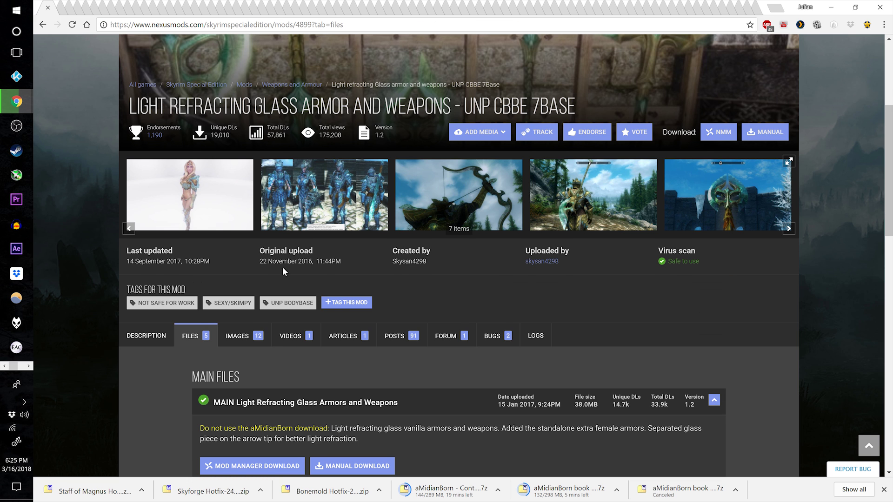
scroll(283, 267, "up", 1)
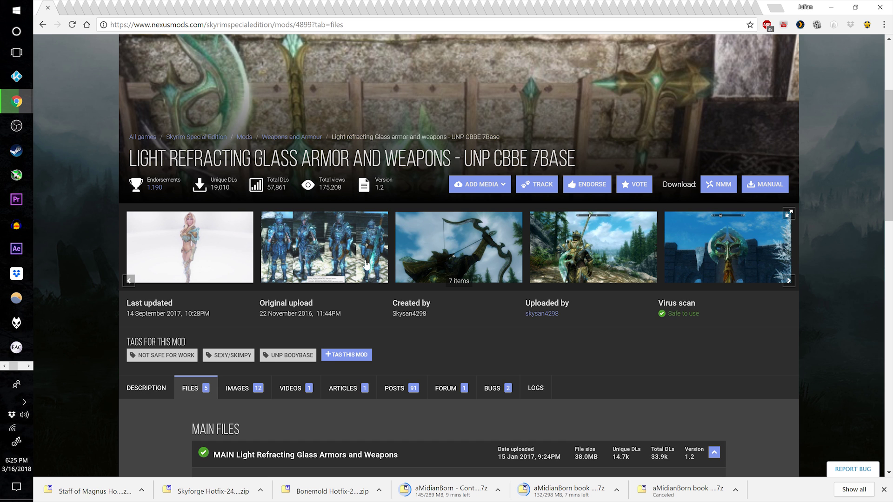
scroll(236, 283, "down", 4)
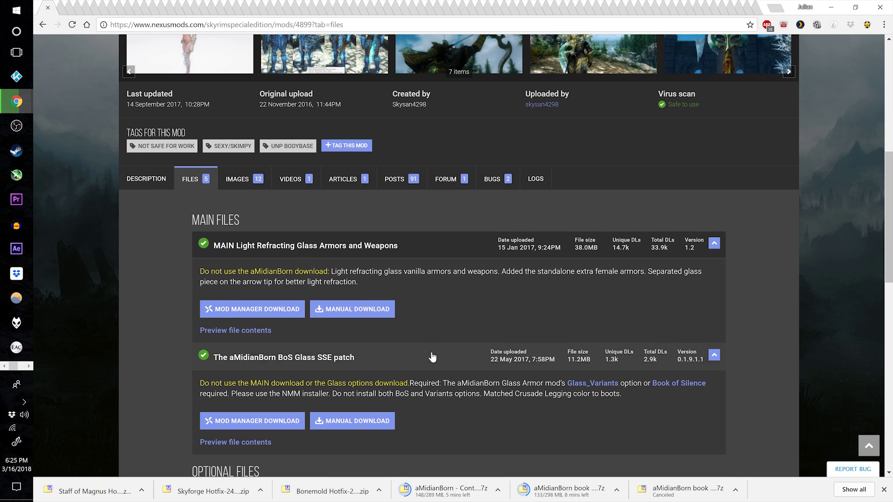
scroll(432, 356, "down", 2)
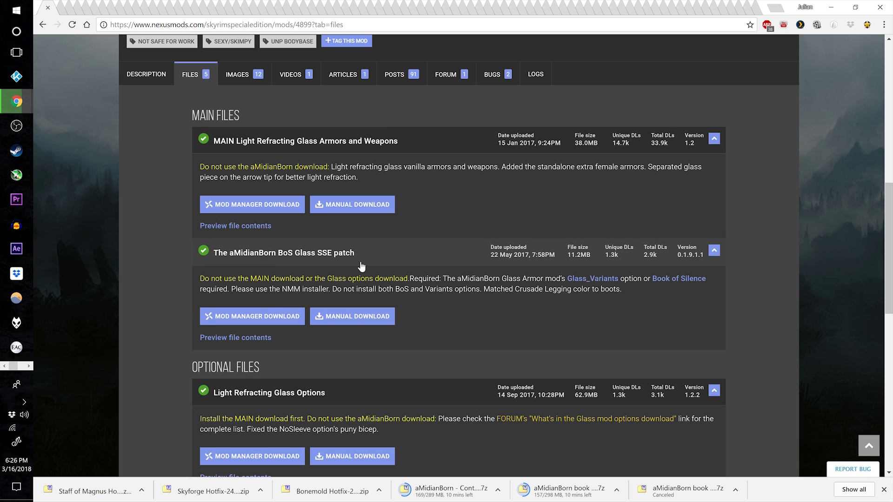
- Close the Light Refracting Glass tab to reach the Dawn of the Dawnguard Armor page
key("ctrl+w")
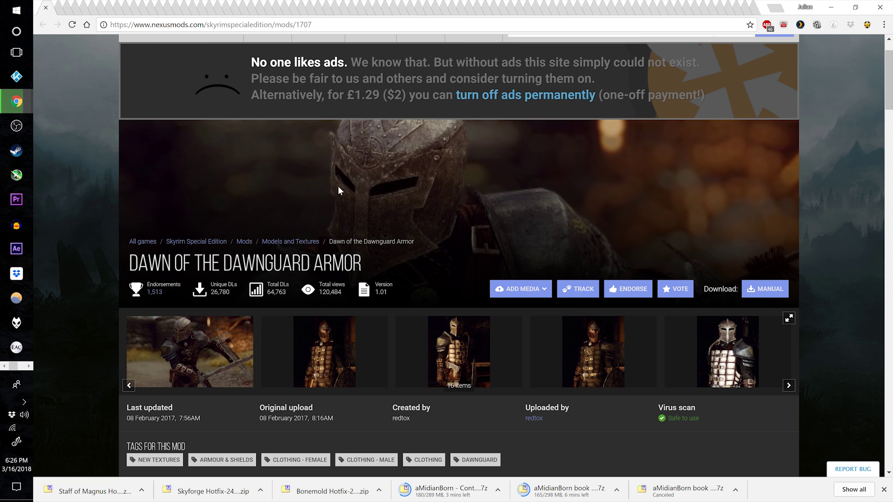
scroll(343, 339, "down", 2)
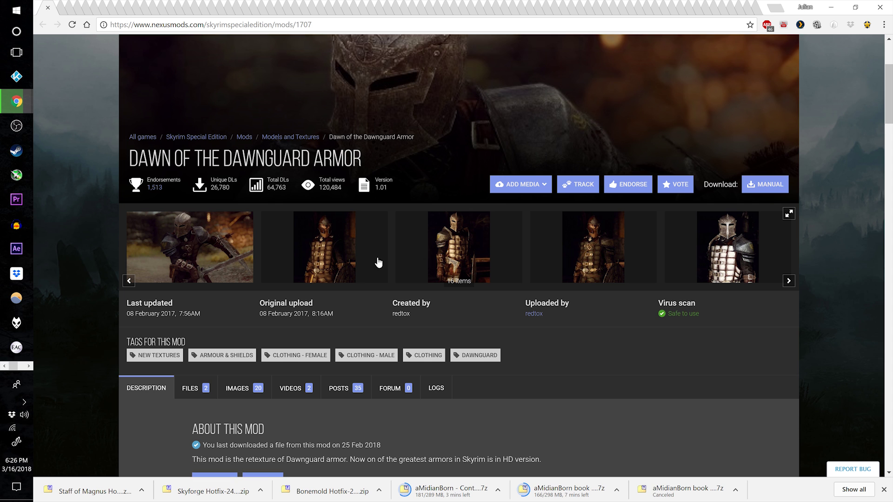
scroll(357, 303, "down", 2)
- Send HD dawnguard armor 4k to the mod manager and close the Dawnguard tab
left_click(191, 283)
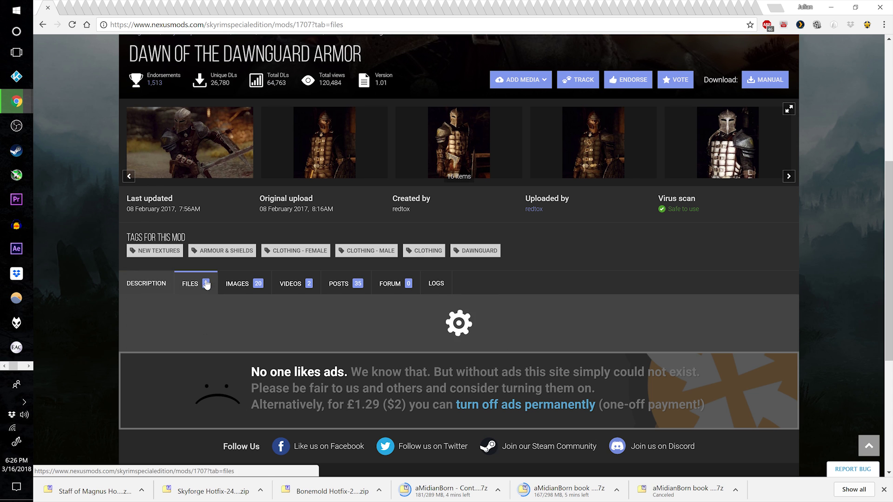
scroll(465, 309, "down", 5)
left_click(254, 263)
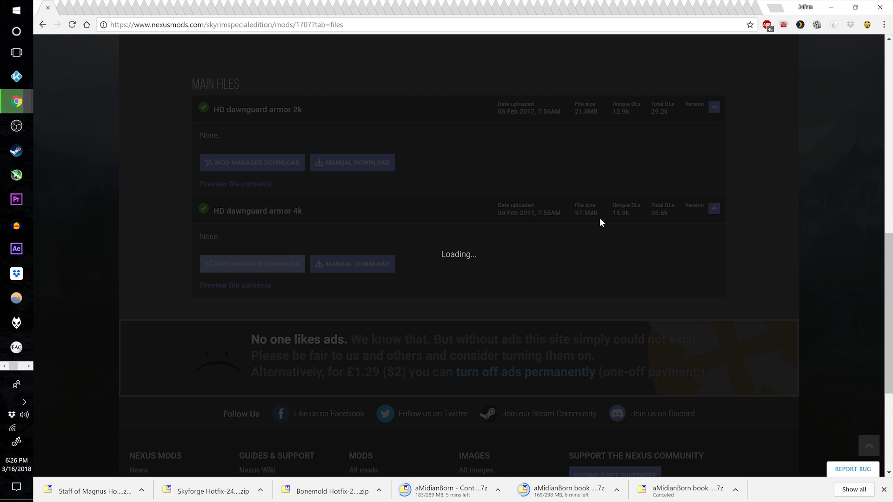
left_click(709, 156)
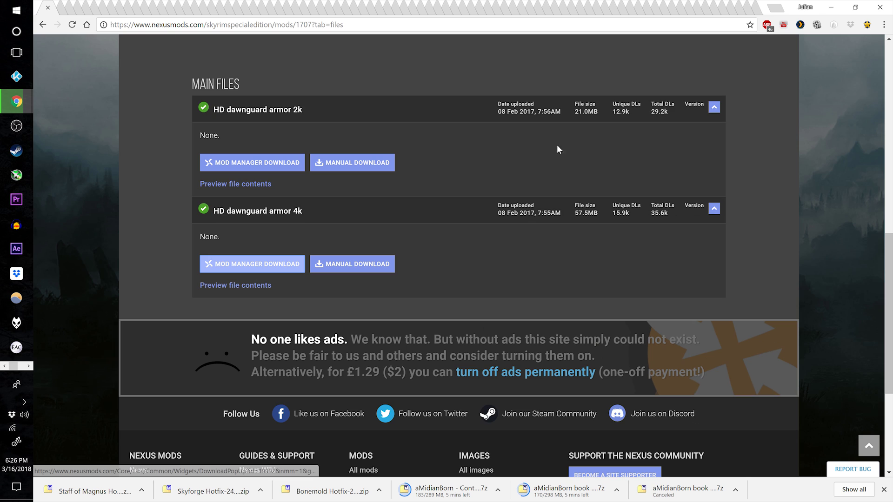
left_click(48, 7)
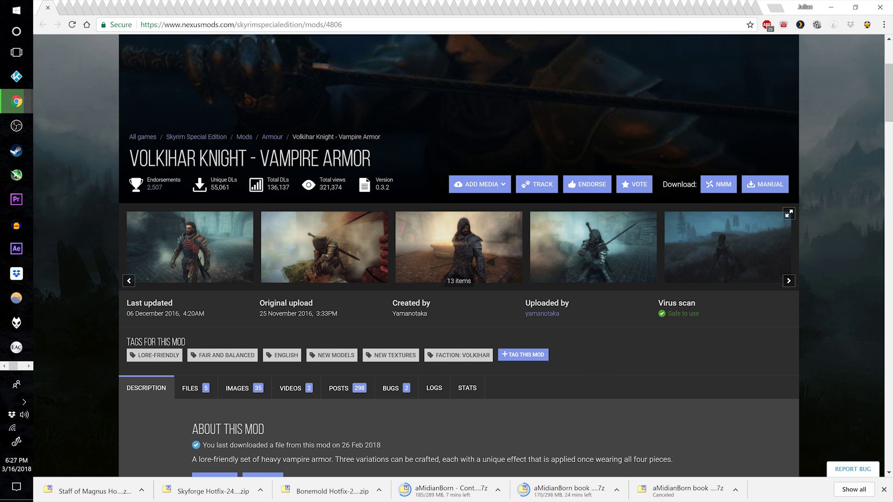
- Manually download Nightingale Prime HD from Volkihar Knight, then show Black Mage Armor SE's files
left_click(191, 388)
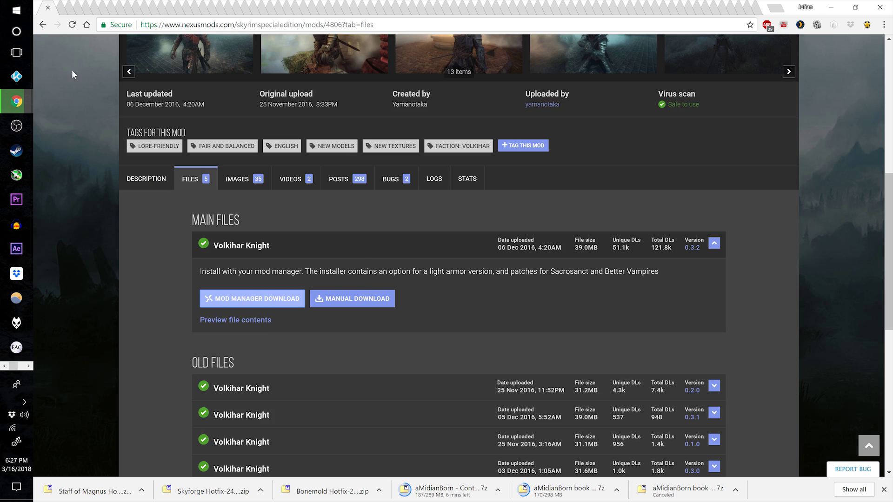
scroll(91, 219, "up", 6)
scroll(99, 218, "down", 7)
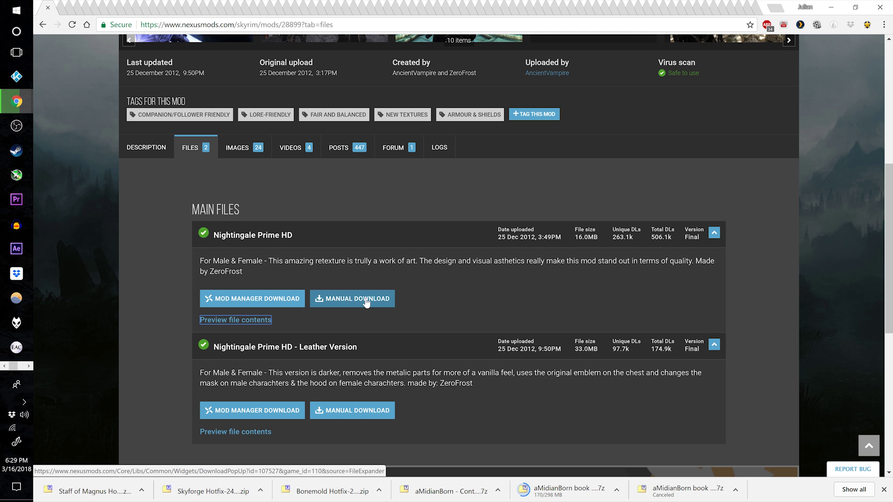
left_click(366, 301)
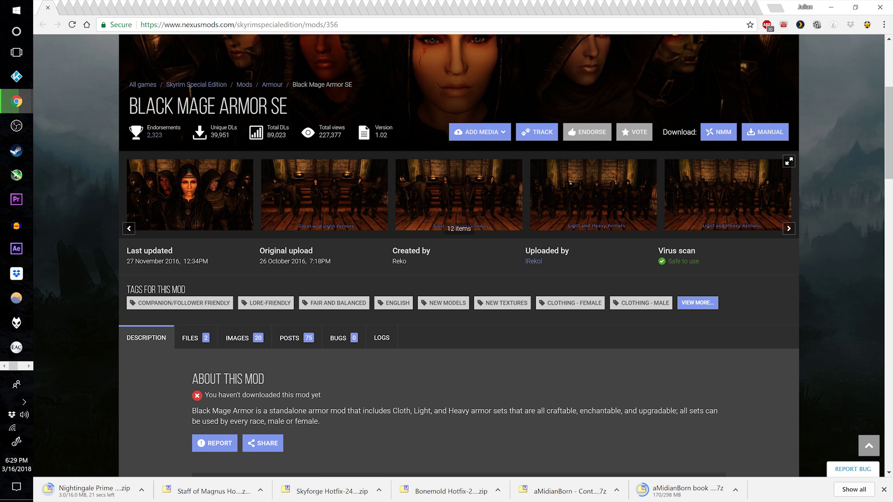
scroll(279, 179, "down", 3)
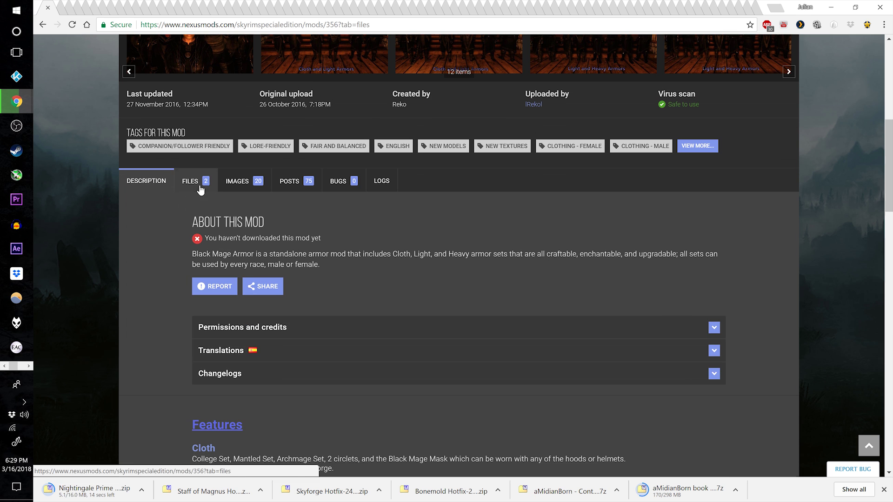
left_click(193, 182)
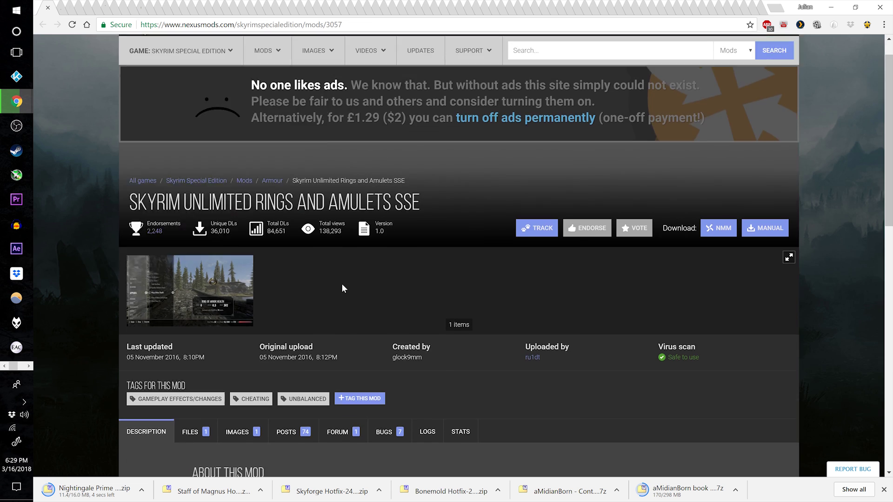